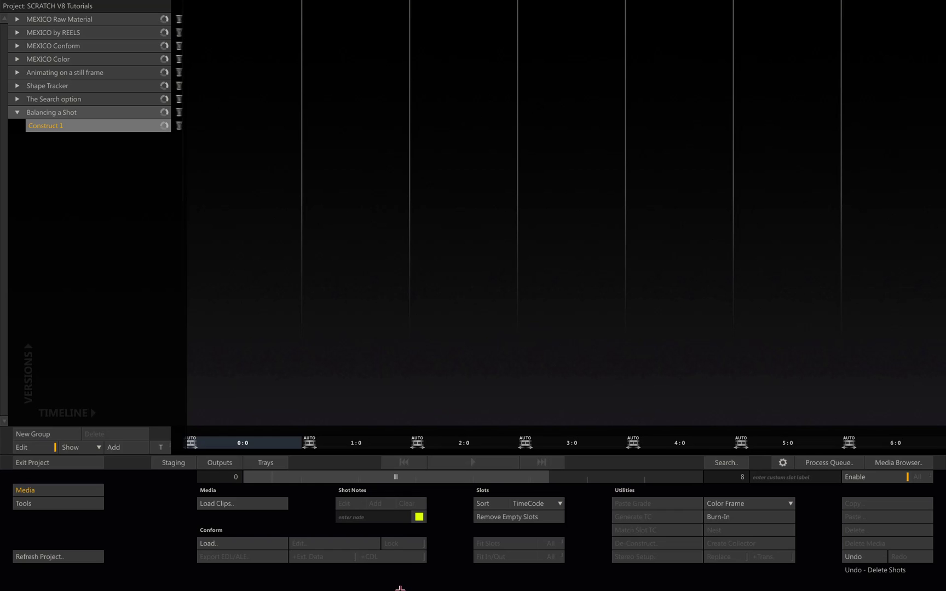
- Load the 021_rboomer DPX sequence onto the Construct 1 timeline and open it in the Player
left_click(221, 503)
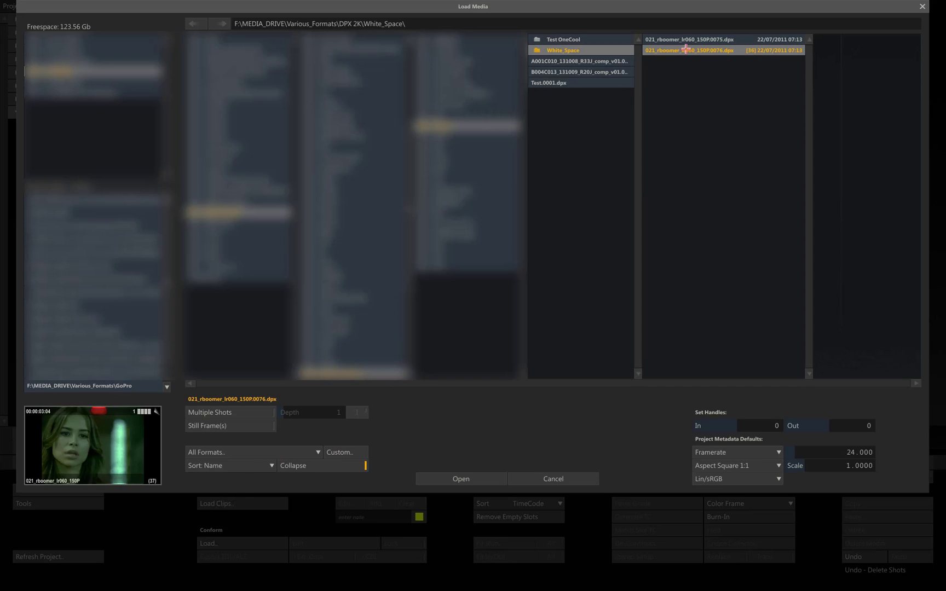
left_click_drag(687, 49, 255, 327)
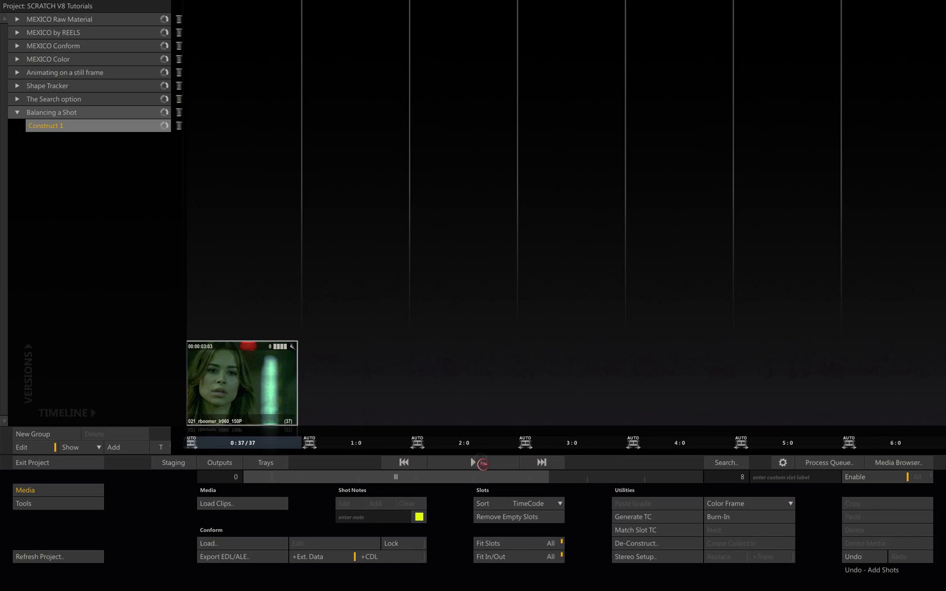
left_click(482, 464)
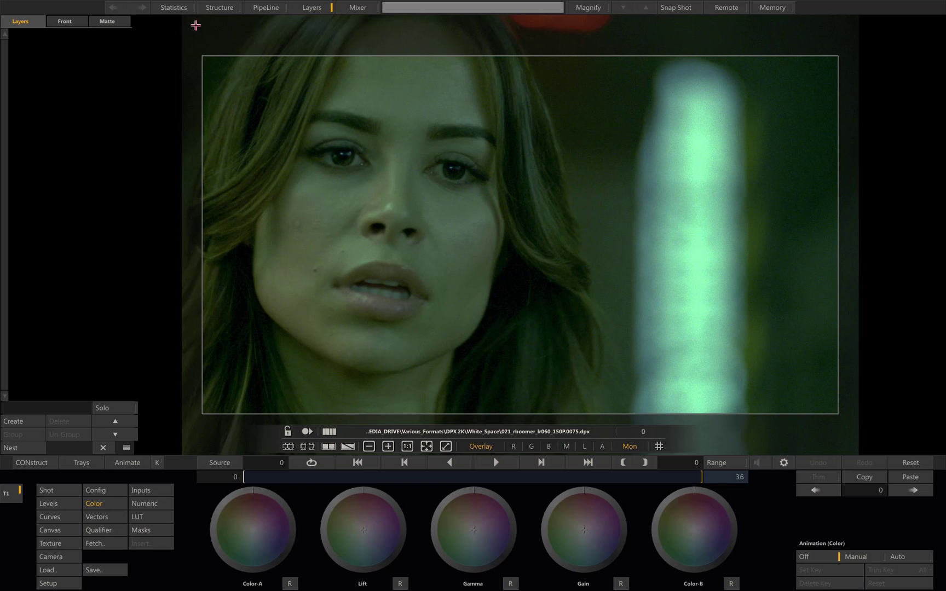
- Show the histogram lower over the image and hide the layers panel
left_click(185, 7)
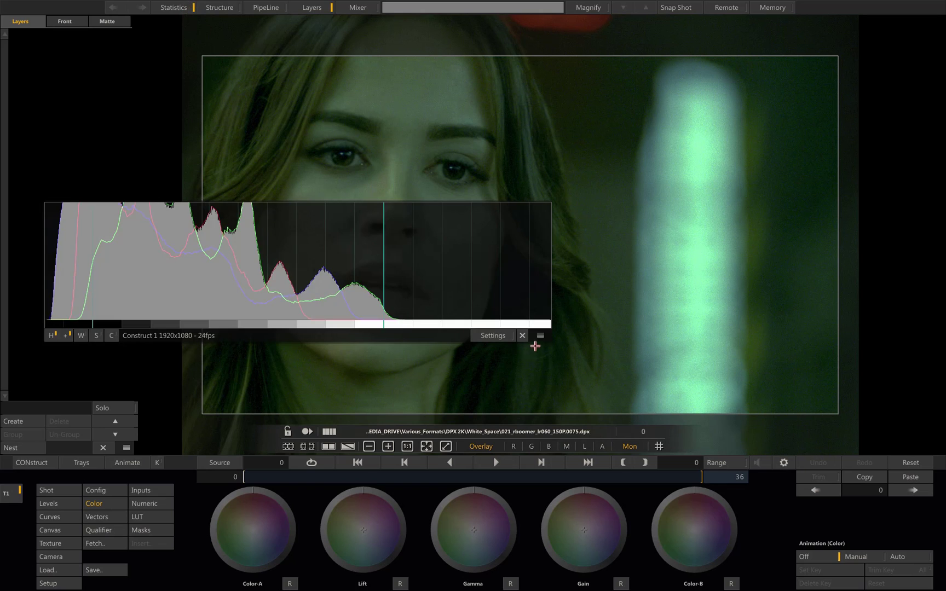
left_click_drag(532, 325, 553, 357)
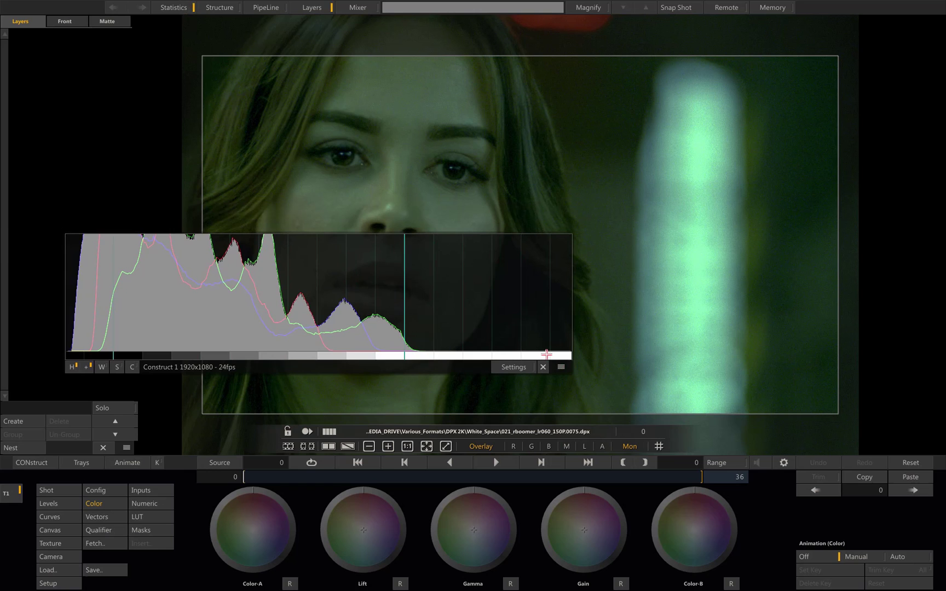
left_click(303, 301)
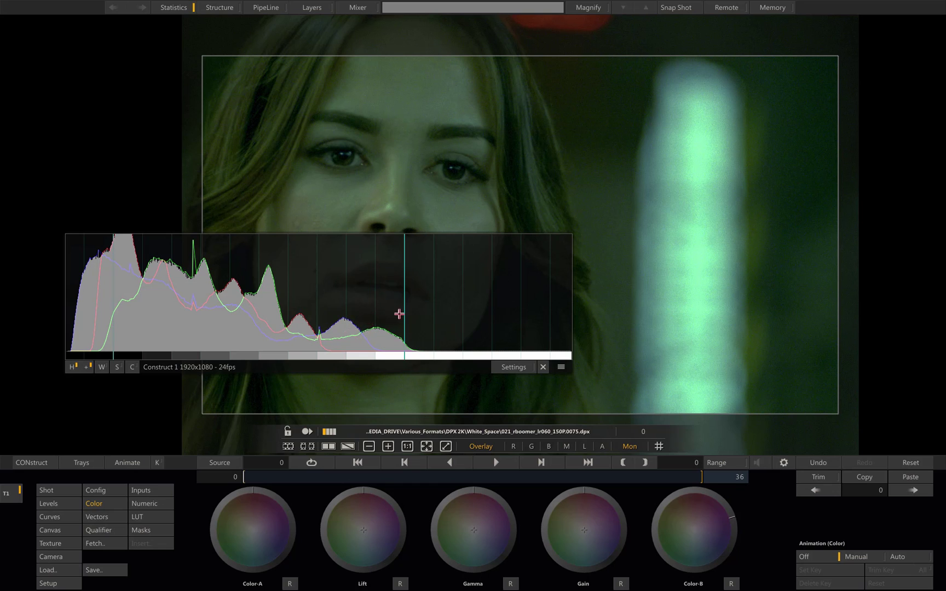
- Add RGB waveform scopes beside a narrow-strip histogram and position them to the right
left_click(103, 367)
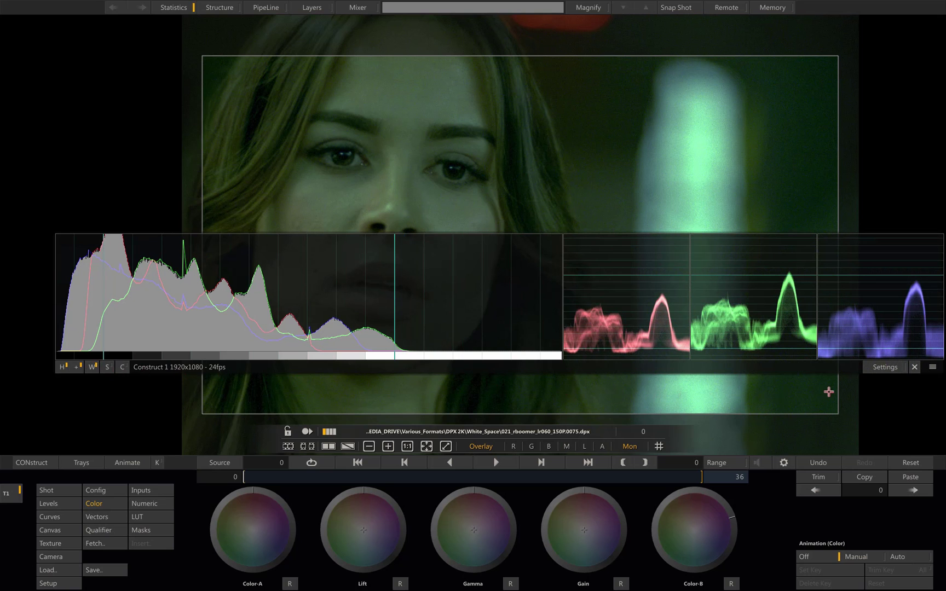
left_click_drag(932, 367, 894, 394)
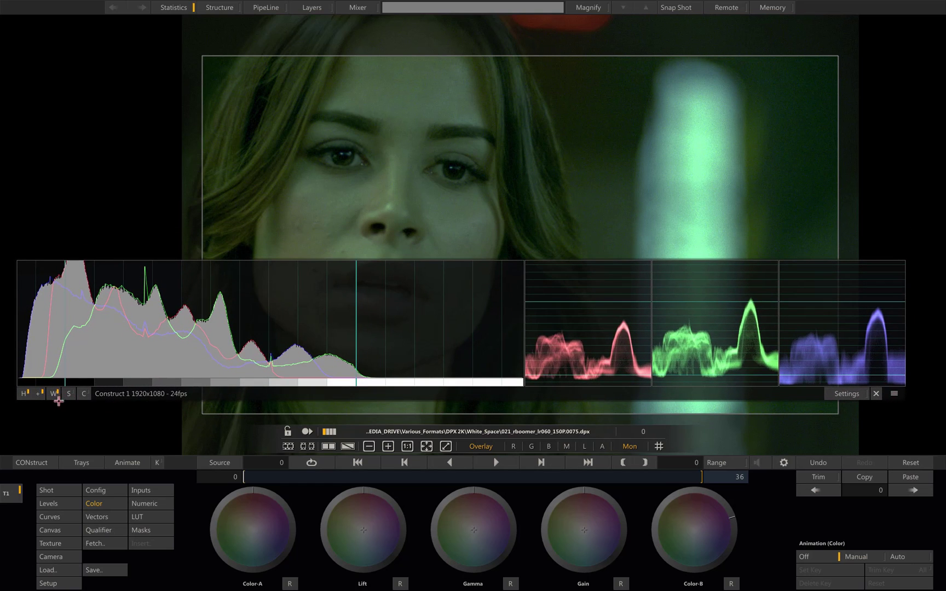
left_click(40, 400)
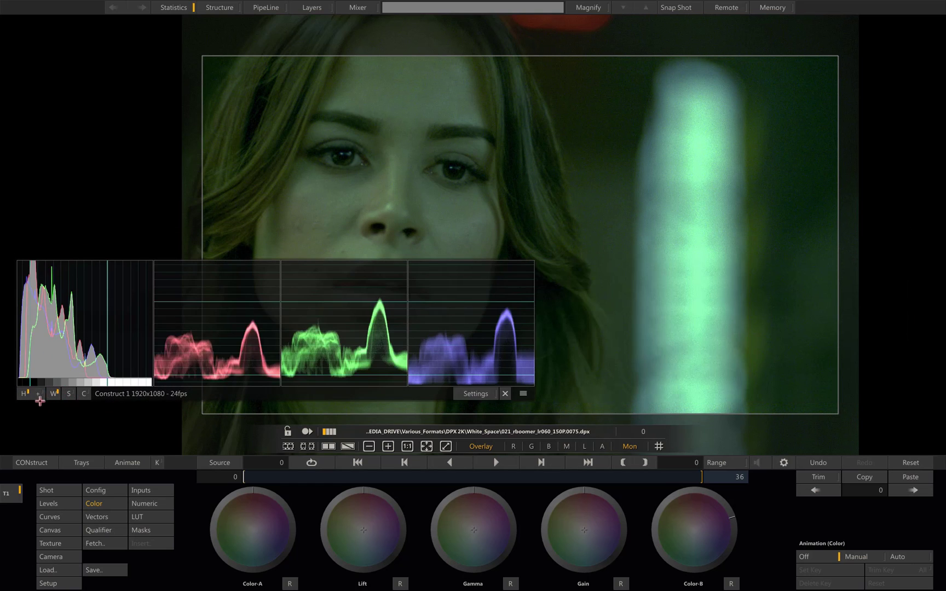
left_click_drag(523, 393, 613, 399)
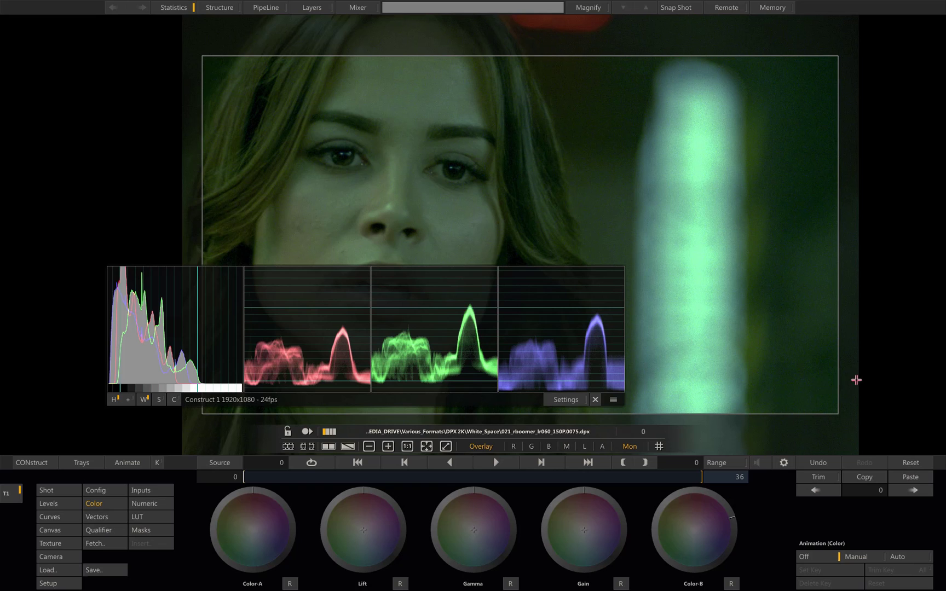
- Create a second version of the shot from the Versions panel
mouse_move(943, 357)
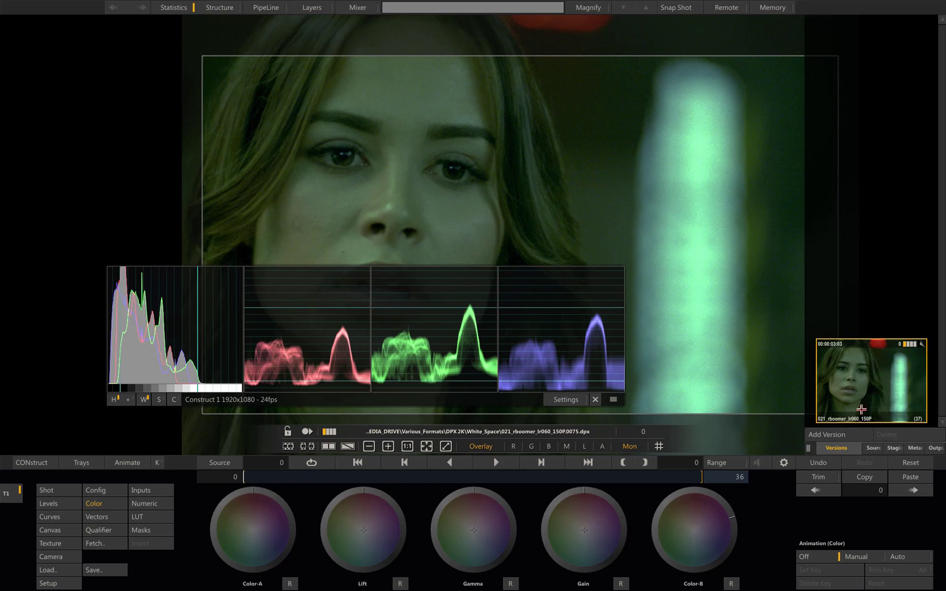
left_click(832, 433)
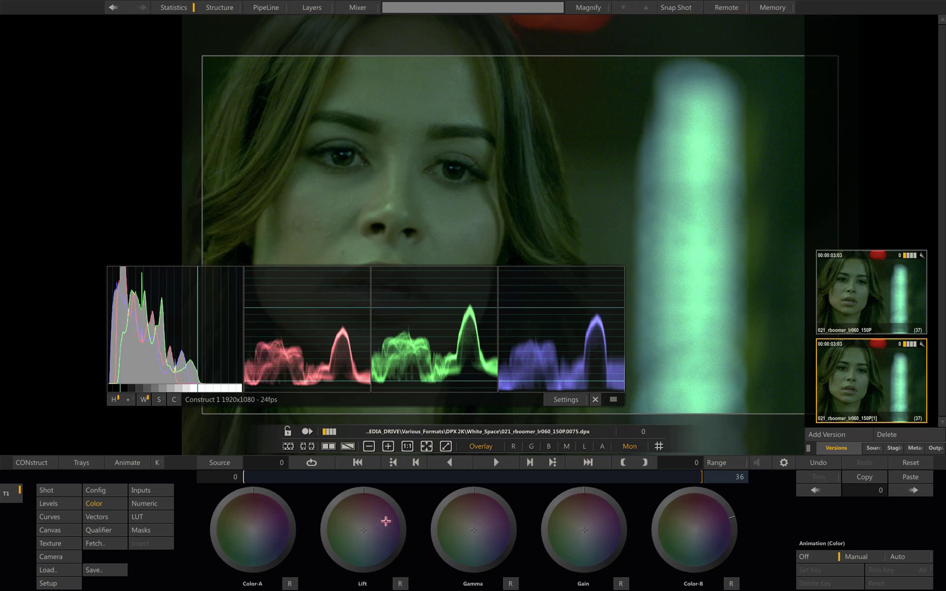
- Drag the Lift wheel away from green, then move the scopes higher and further right
left_click_drag(378, 500, 391, 543)
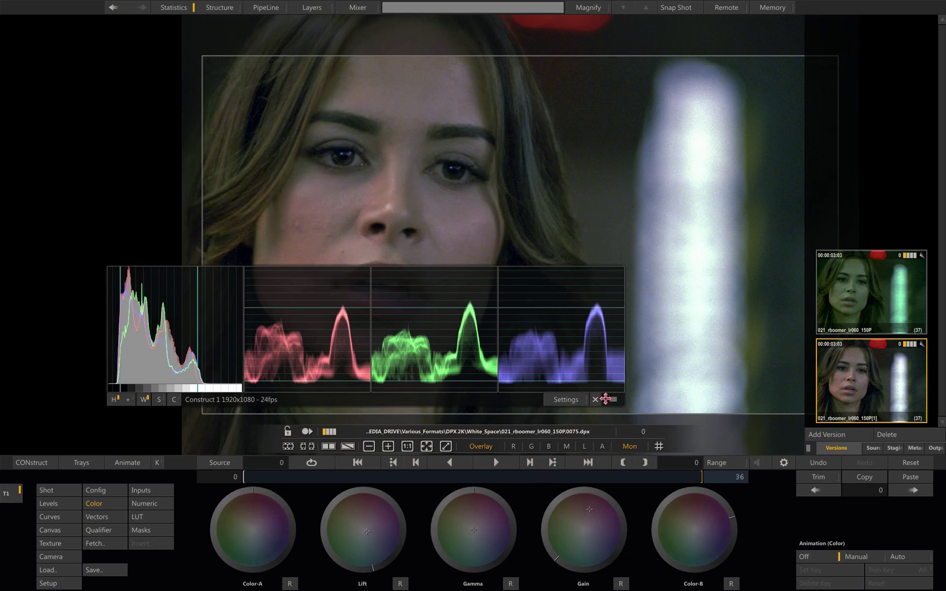
left_click_drag(580, 407, 596, 360)
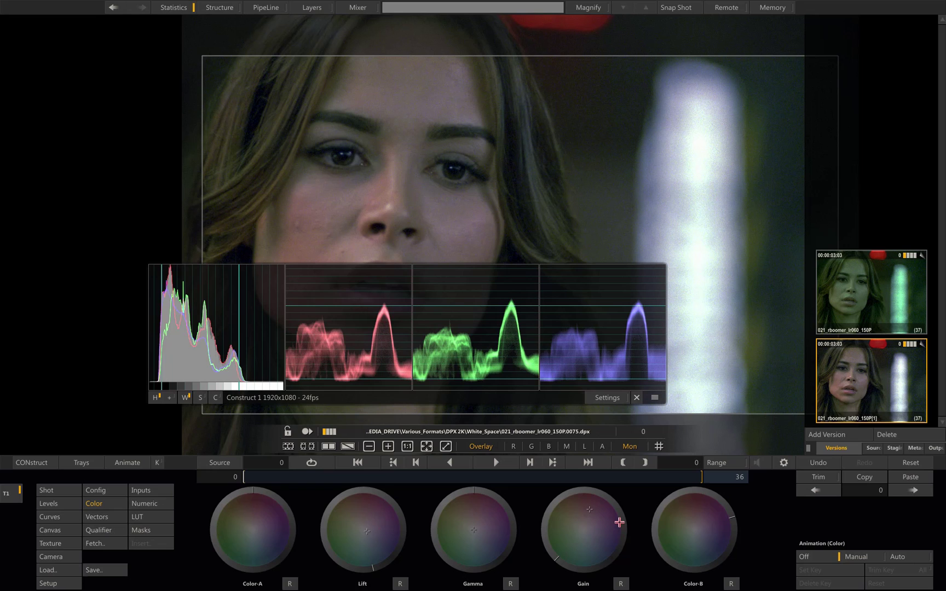
- Return to a full-size histogram without waveforms, reposition it, and reveal both version thumbnails
left_click(172, 400)
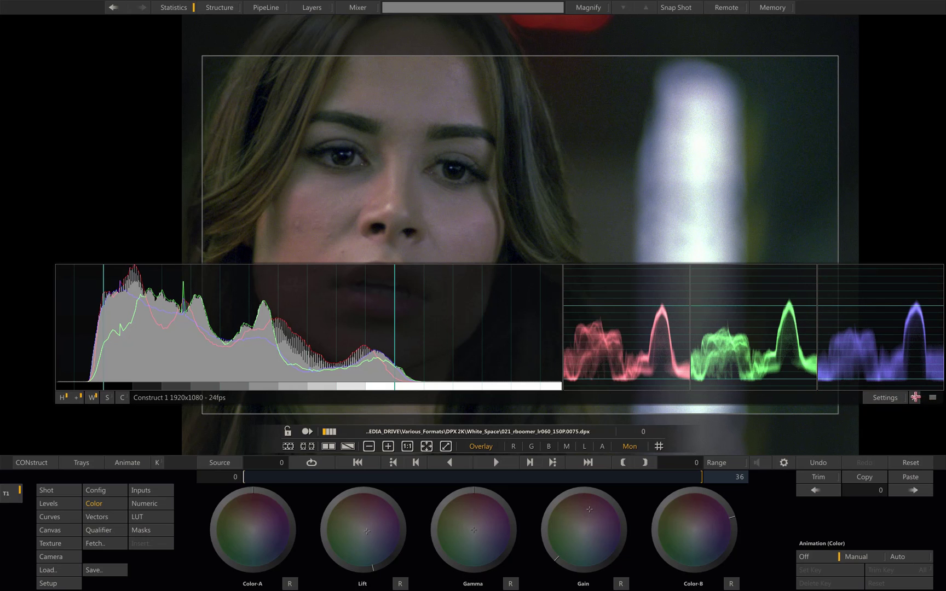
left_click_drag(915, 398, 869, 387)
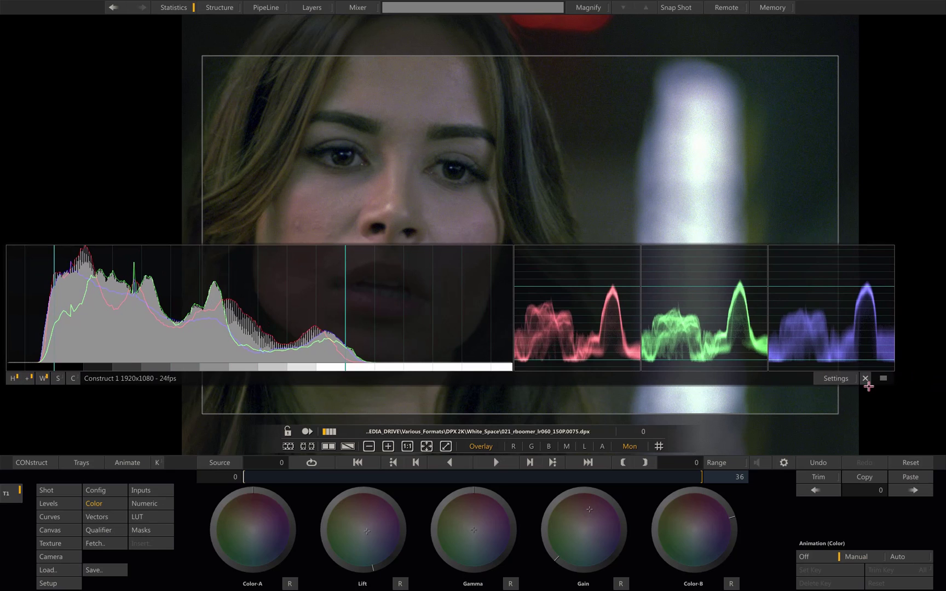
left_click(43, 379)
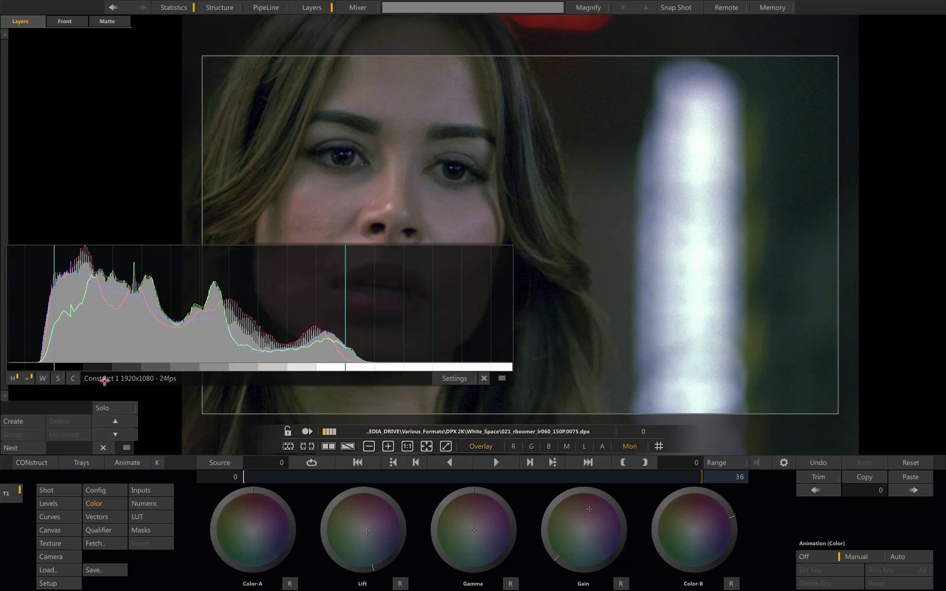
left_click_drag(503, 378, 513, 391)
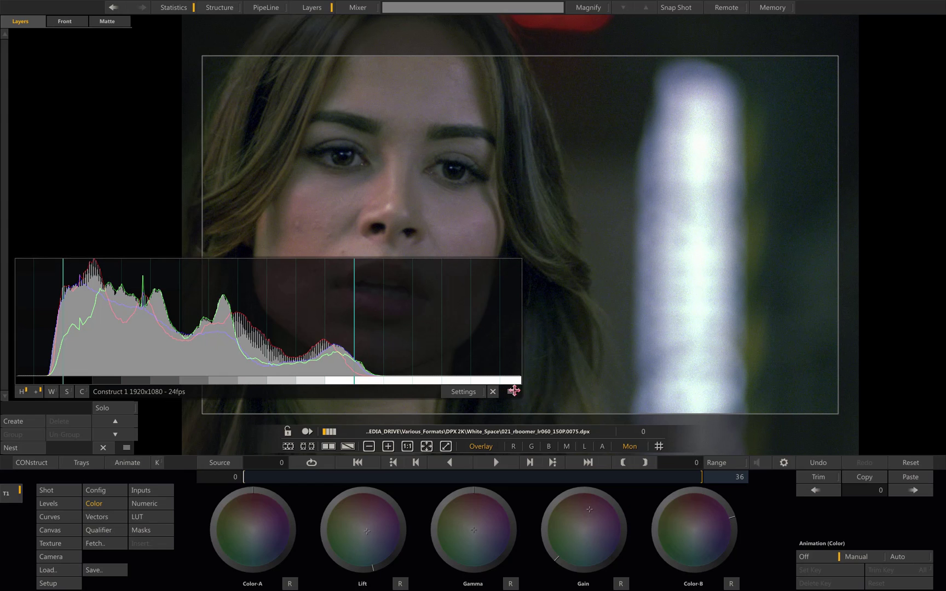
left_click_drag(511, 391, 652, 401)
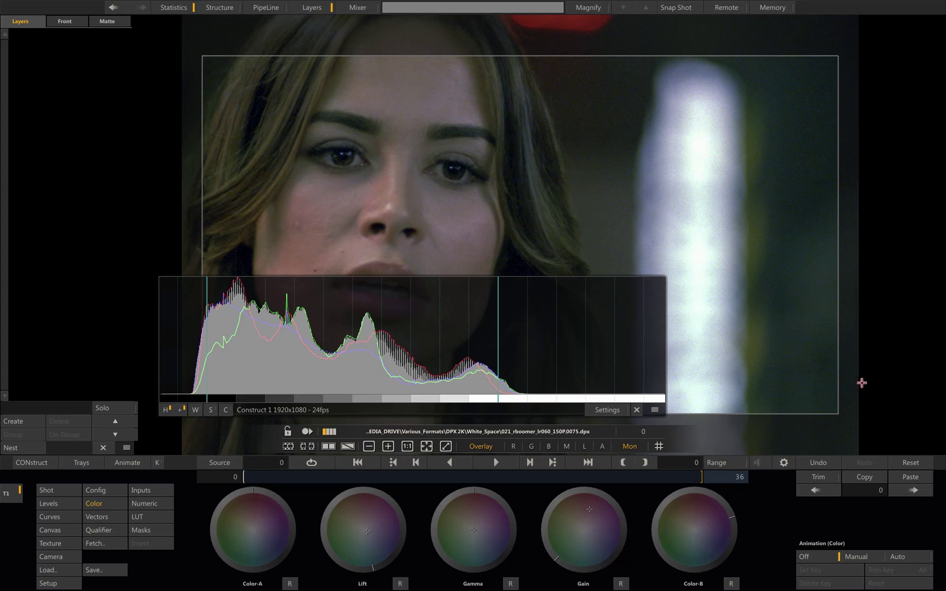
mouse_move(942, 383)
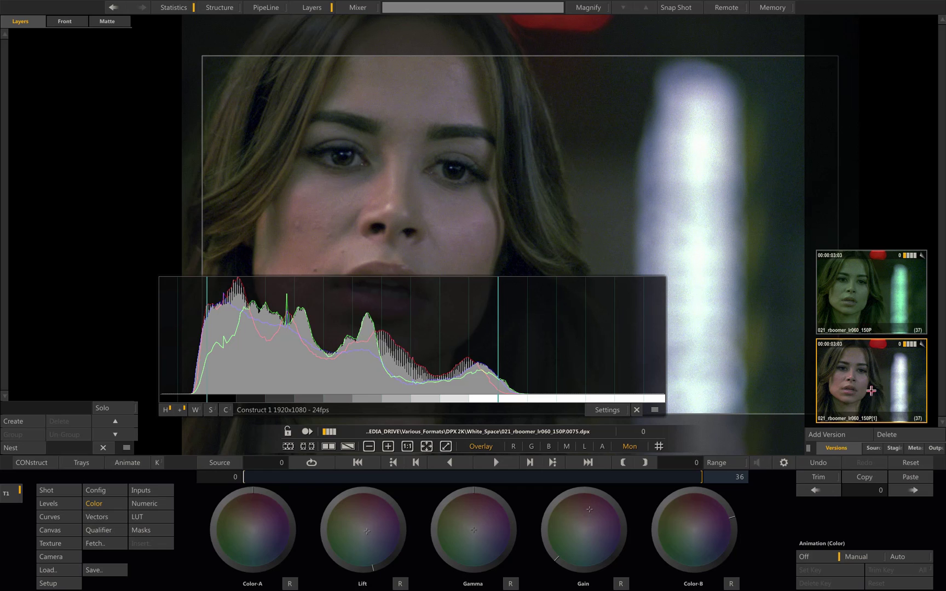
- Flip between the green and neutral versions, then settle on the green original with Levels shown
left_click(872, 290)
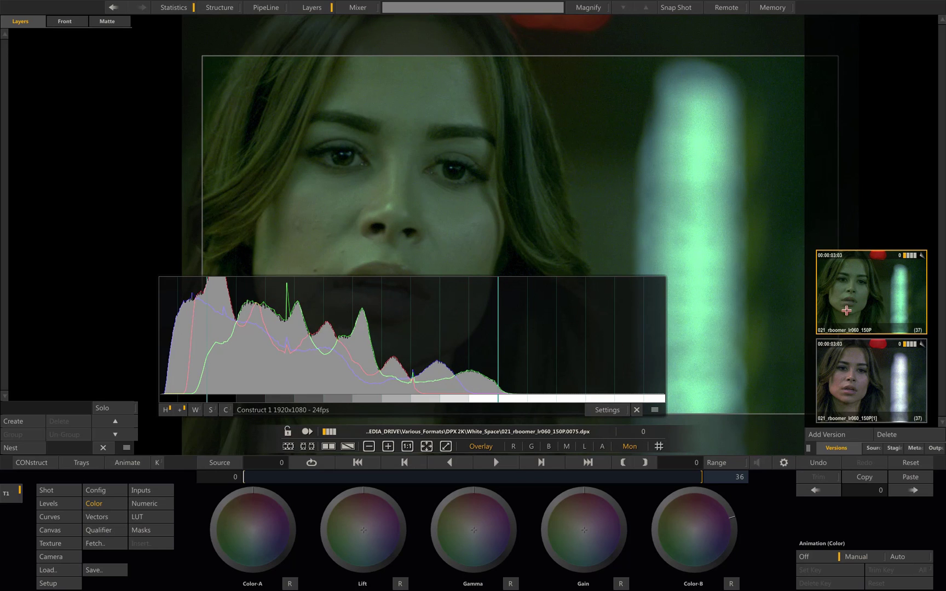
left_click(850, 377)
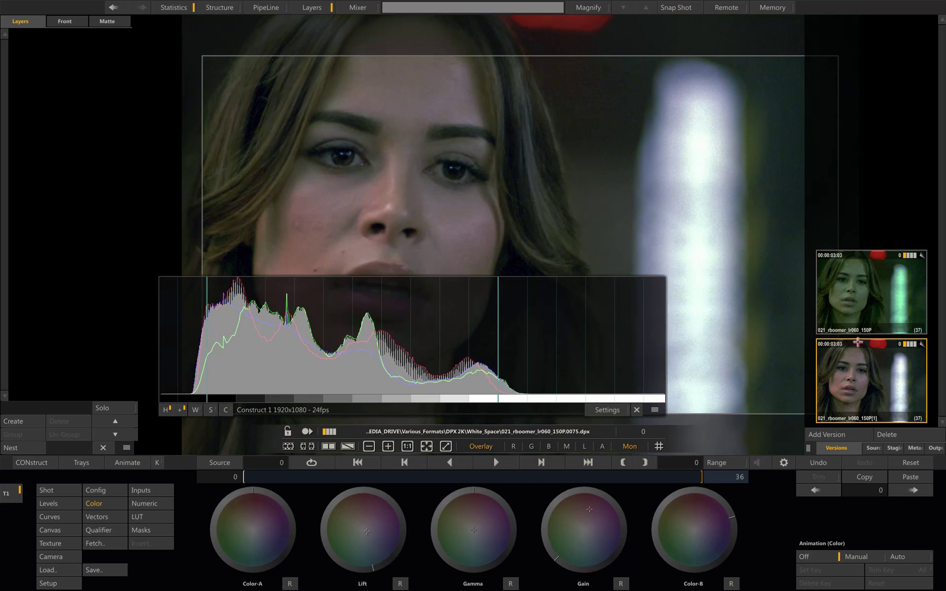
left_click(862, 301)
left_click(859, 385)
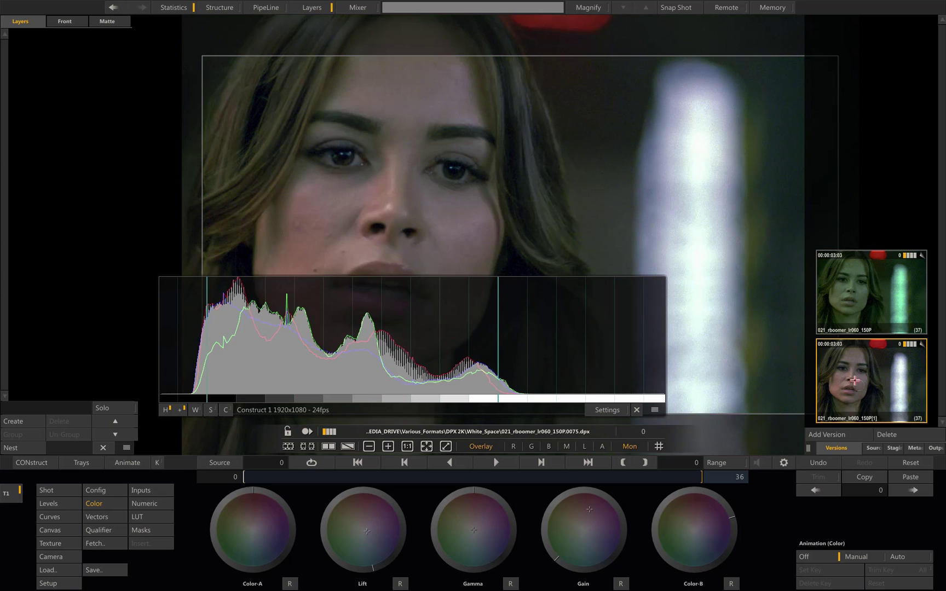
left_click(869, 307)
left_click(860, 370)
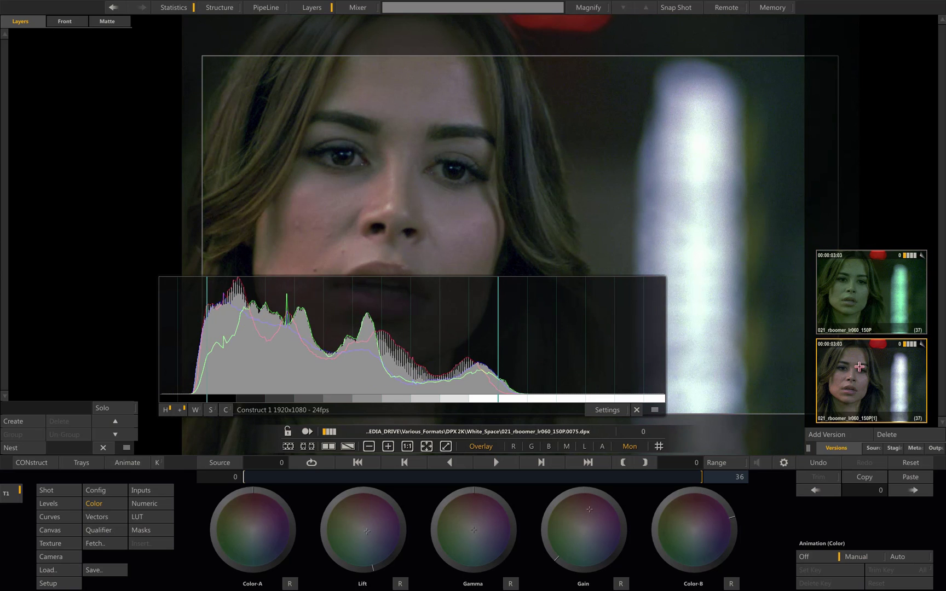
left_click(861, 290)
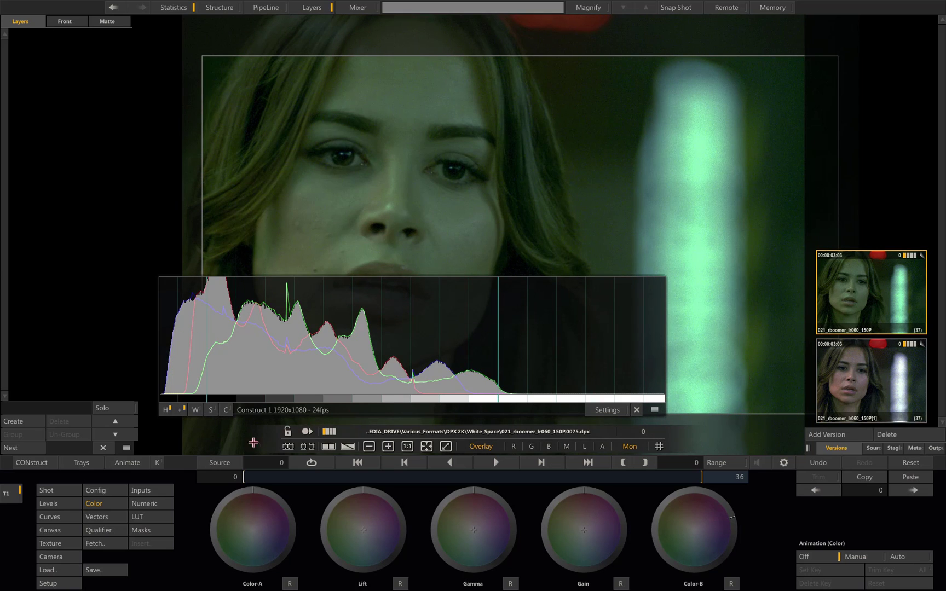
left_click(70, 503)
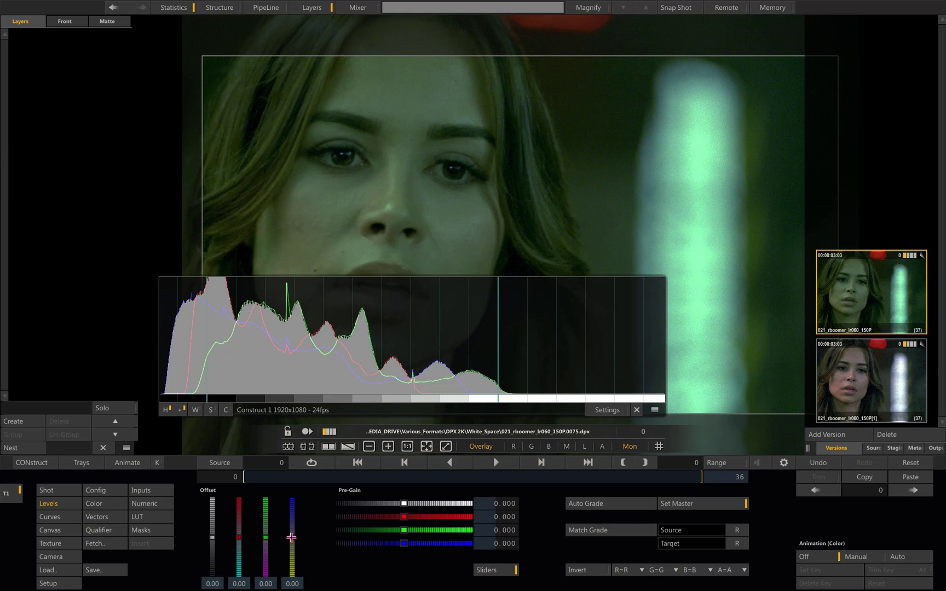
- Set blue offset 5.25, red offset 1.43, red pre-gain 26.104 and master pre-gain 0.723
mouse_move(291, 537)
left_mouse_down()
mouse_move(291, 560)
mouse_move(291, 534)
left_mouse_up()
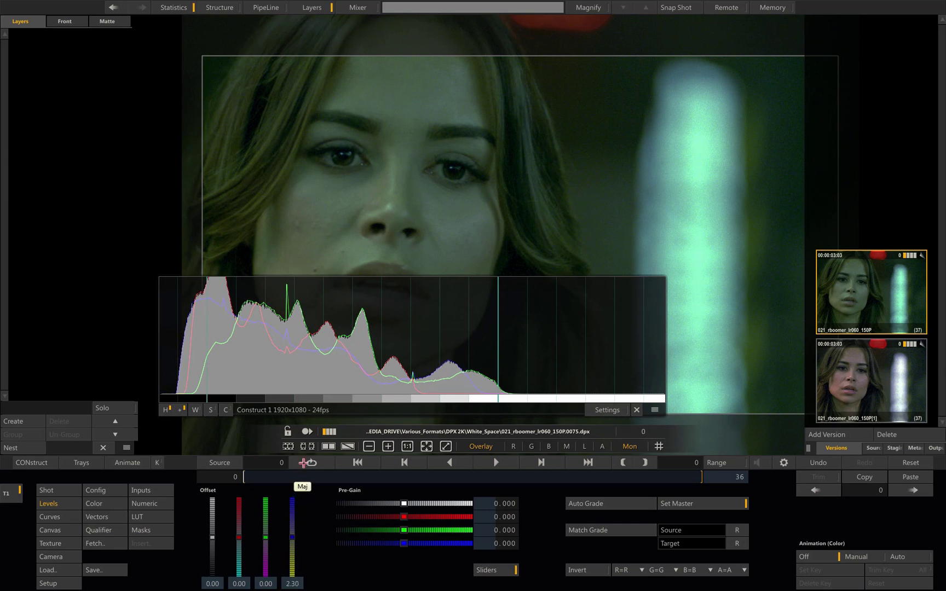
left_click_drag(303, 463, 319, 381)
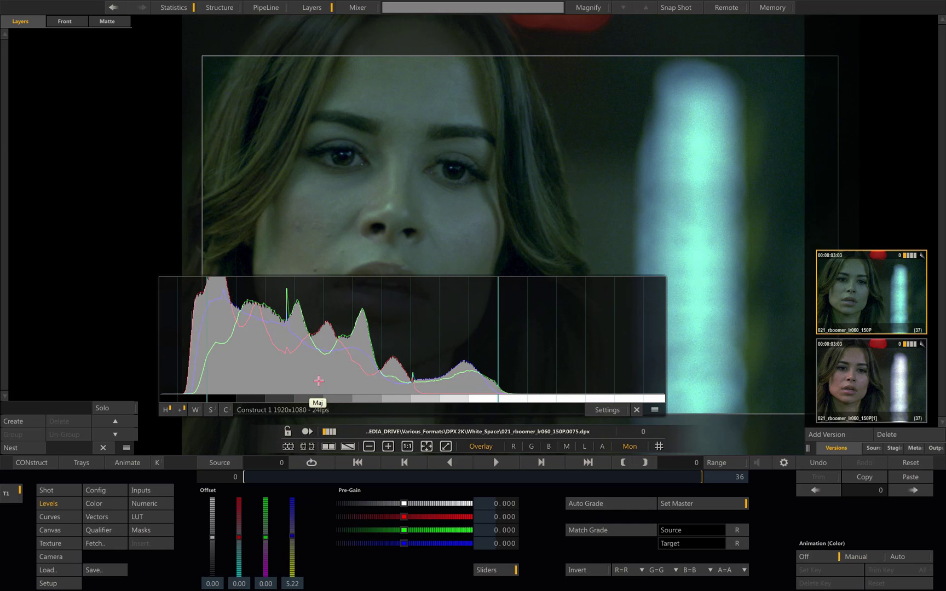
left_click_drag(239, 536, 265, 537)
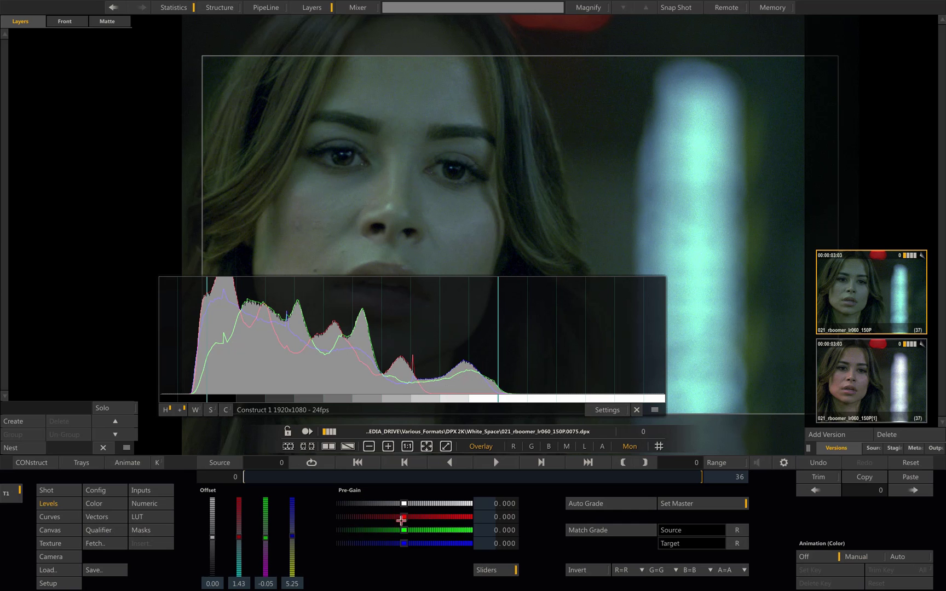
left_click_drag(403, 517, 788, 517)
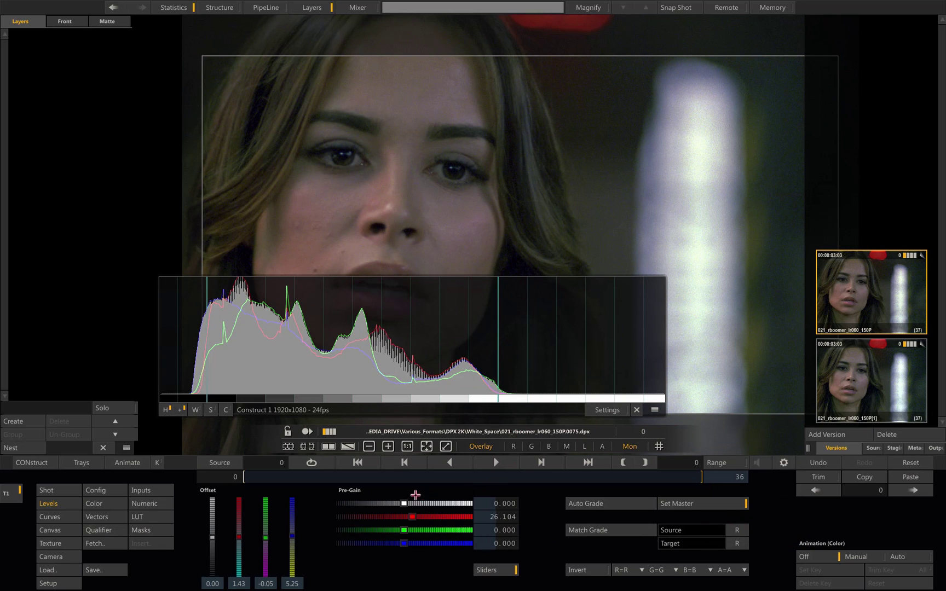
left_click_drag(405, 503, 417, 500)
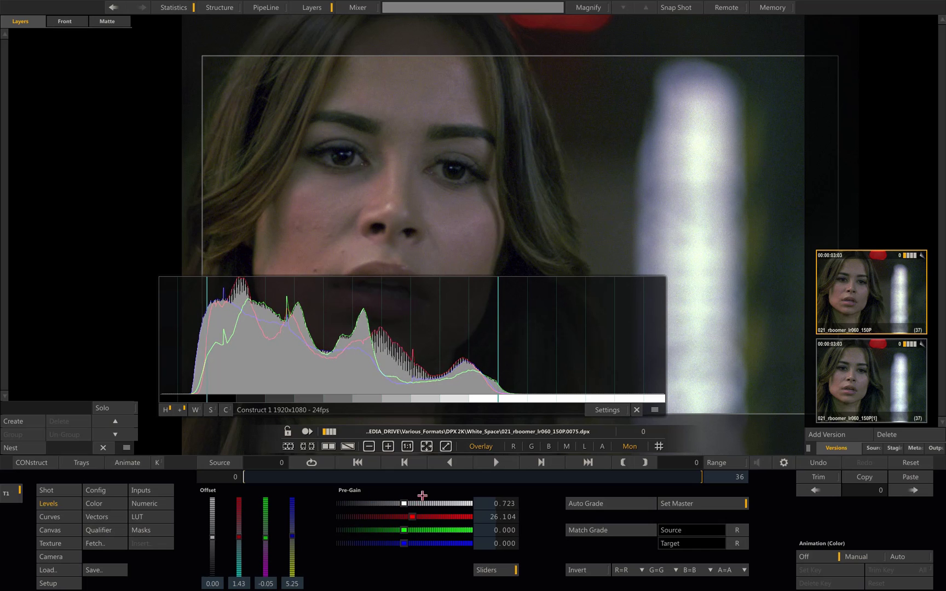
- Toggle repeatedly between versions to compare, ending on the levels-balanced version
left_click(860, 370)
left_click(858, 307)
left_click(847, 383)
left_click(848, 309)
left_click(845, 375)
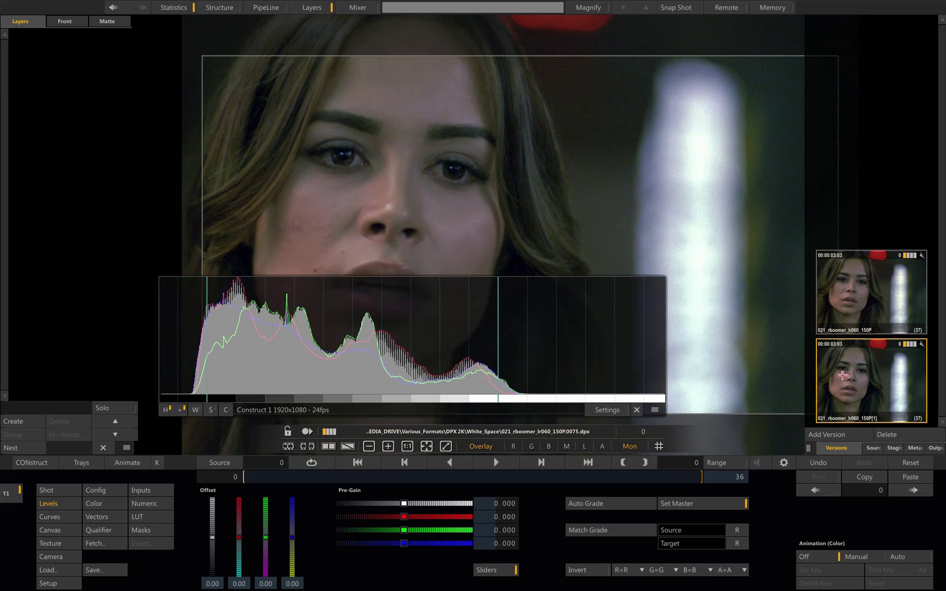
left_click(846, 312)
left_click(844, 383)
left_click(849, 315)
left_click(842, 386)
left_click(845, 321)
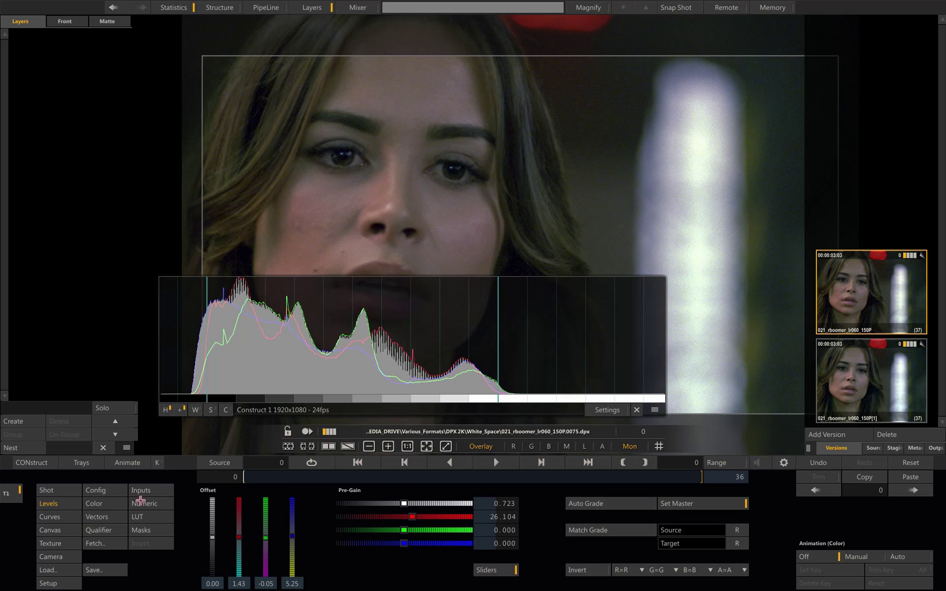
- On the Color wheels page, slightly trim the gain colour balance and overall gain level
left_click(115, 504)
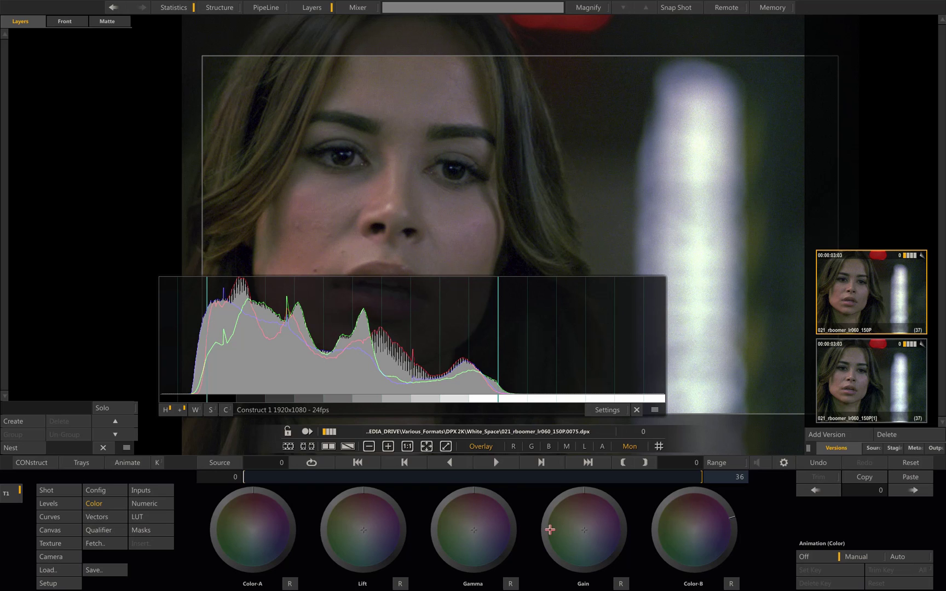
left_click(548, 530)
left_click_drag(550, 529, 551, 529)
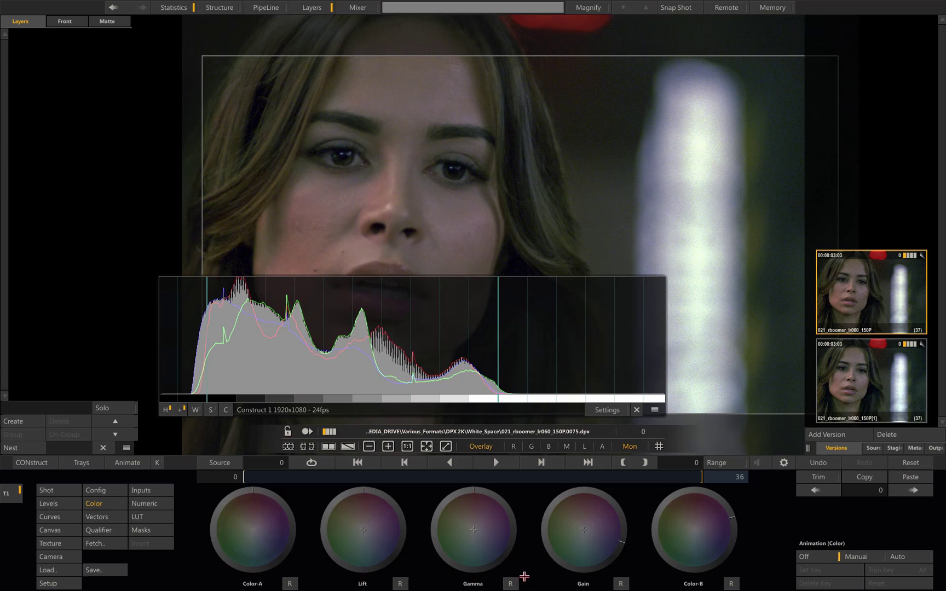
left_click_drag(563, 564, 569, 555)
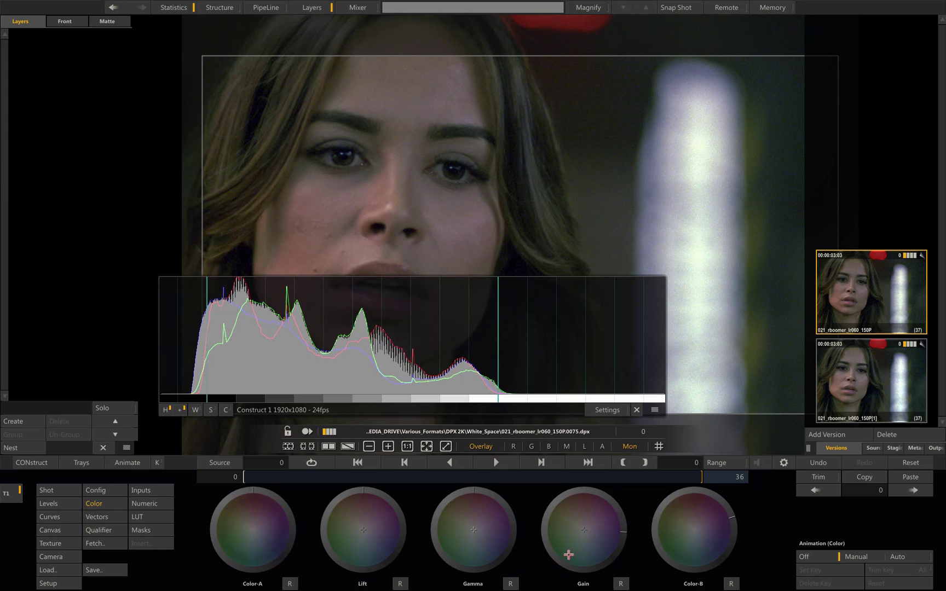
- Compare the wheel- and levels-balanced versions, ending on the wheel-balanced one
left_click(856, 355)
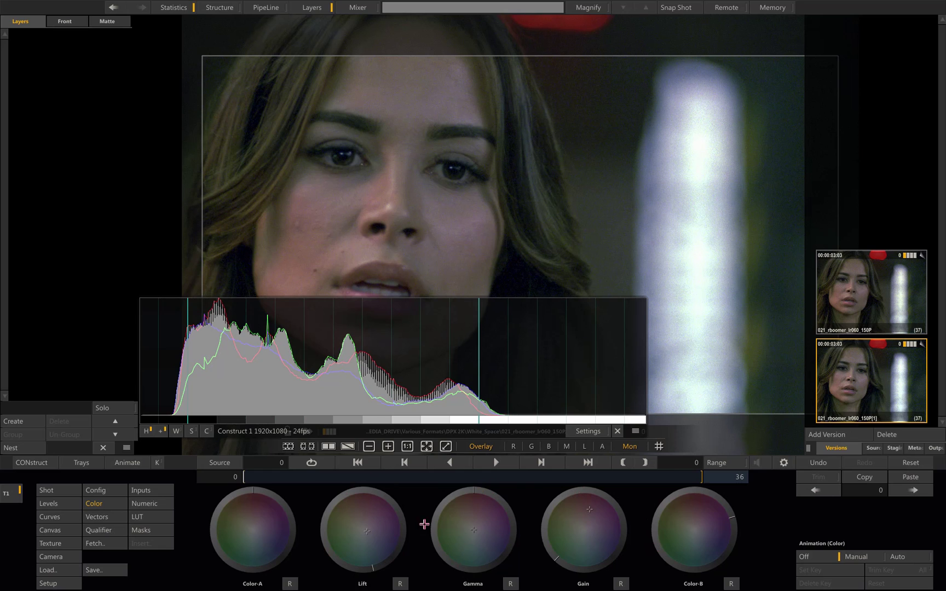
left_click(859, 300)
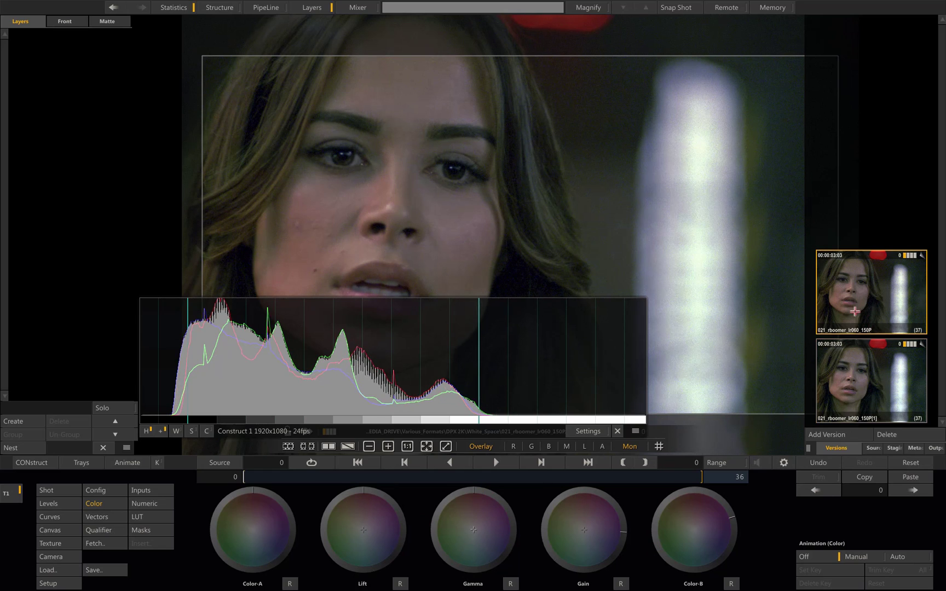
left_click(848, 387)
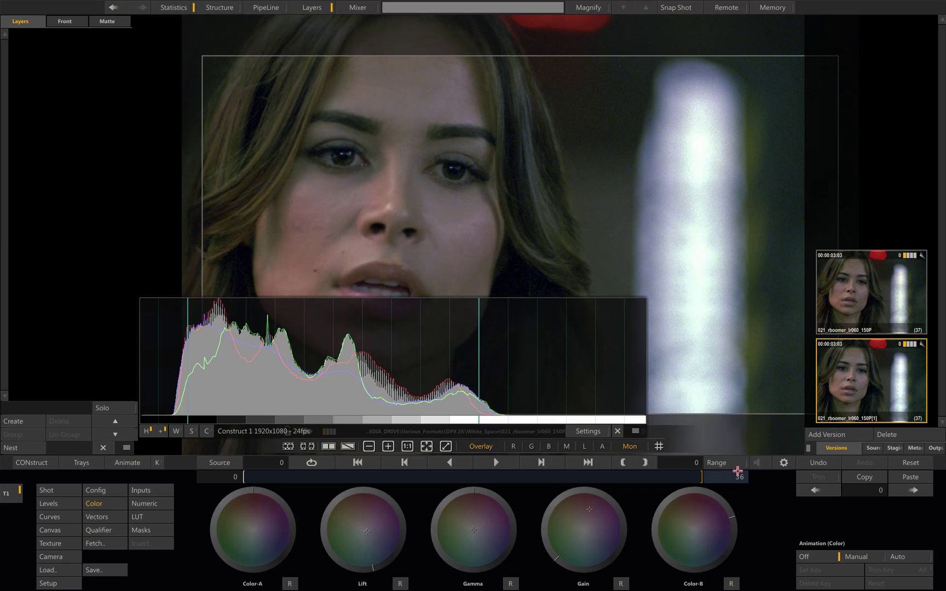